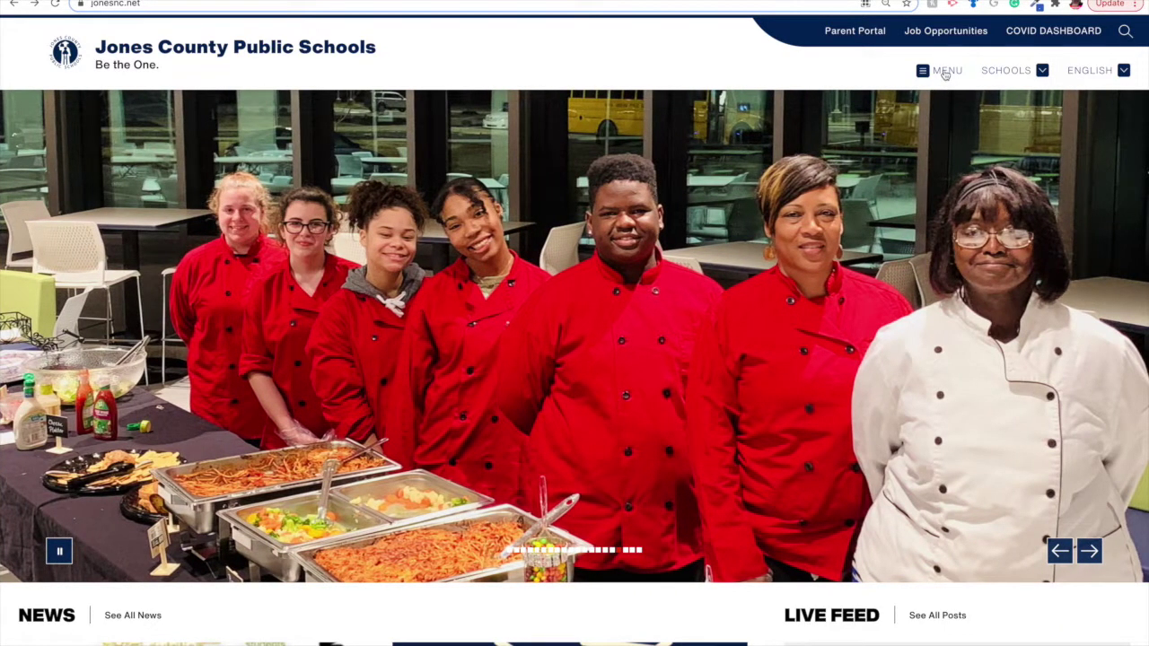
Open the site's full navigation menu and scroll down to the Staff links showing AESOP Sub Finder
left_click(944, 71)
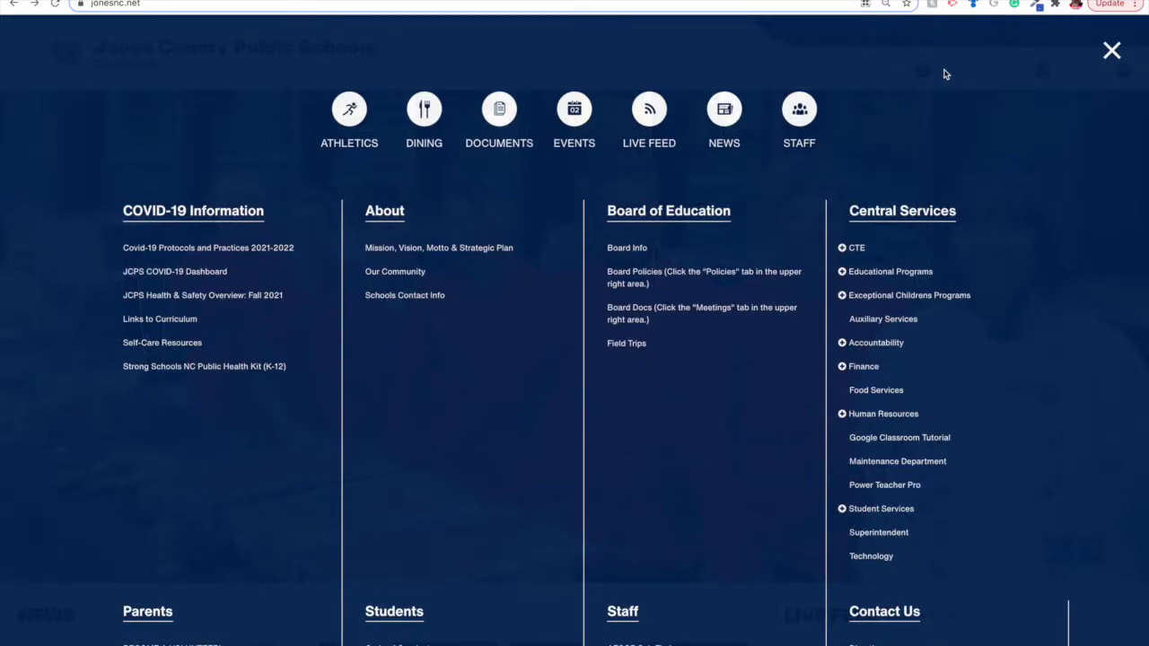
scroll(715, 359, "down", 4)
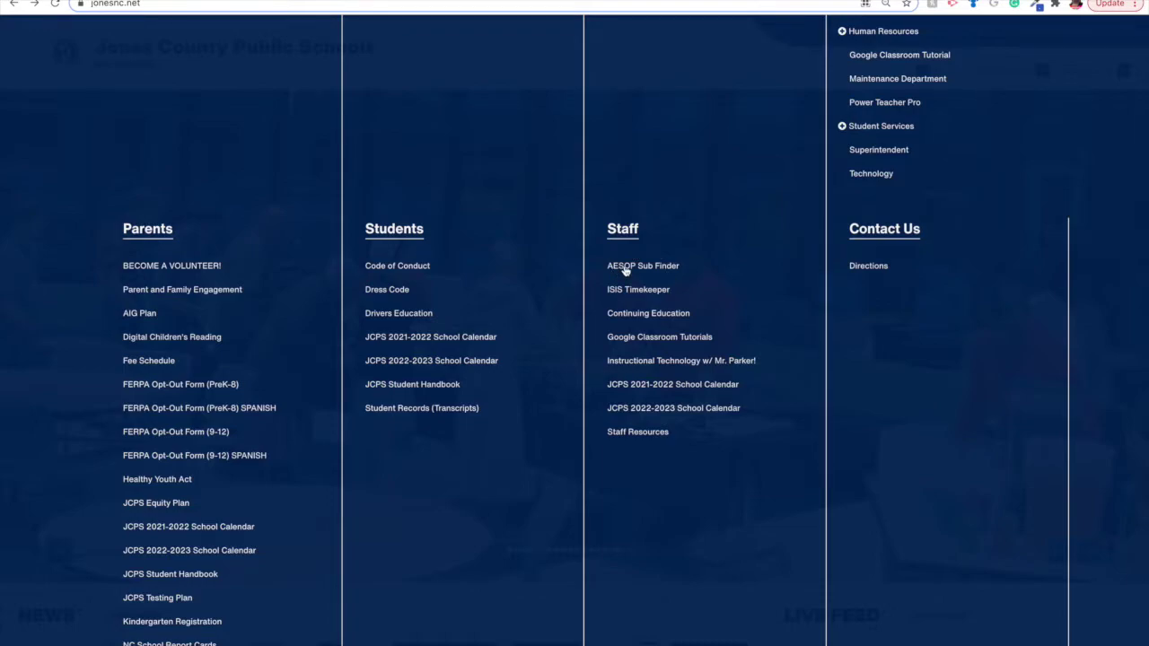
Go to AESOP Sub Finder and sign in using the autofilled saved credentials
left_click(625, 269)
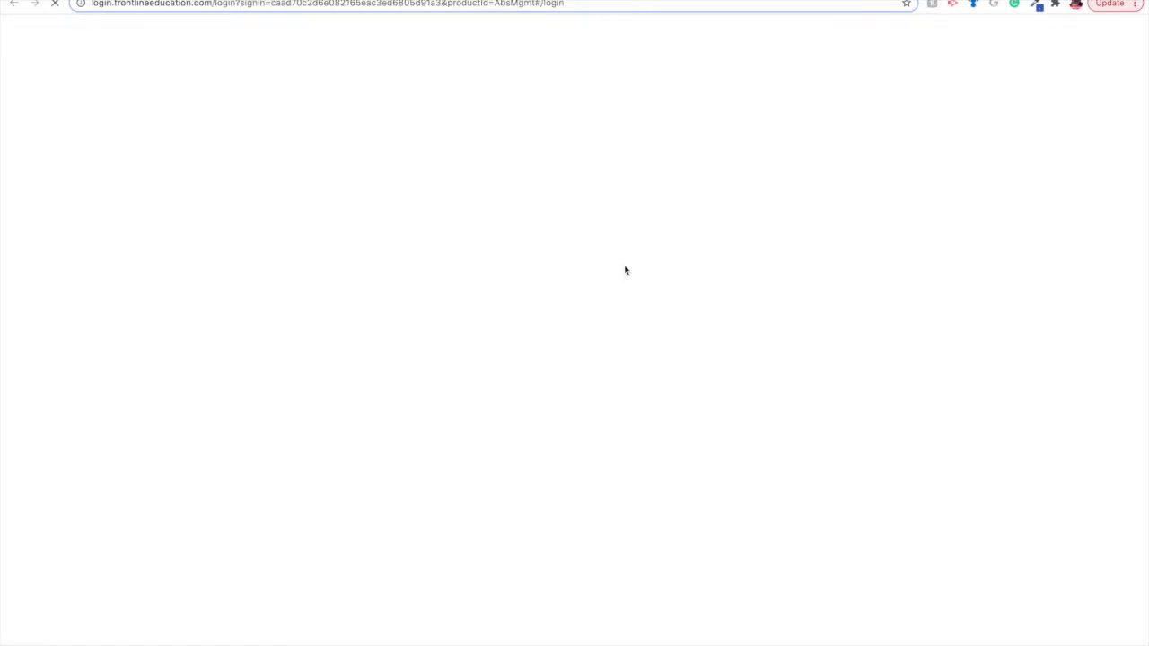
left_click(616, 222)
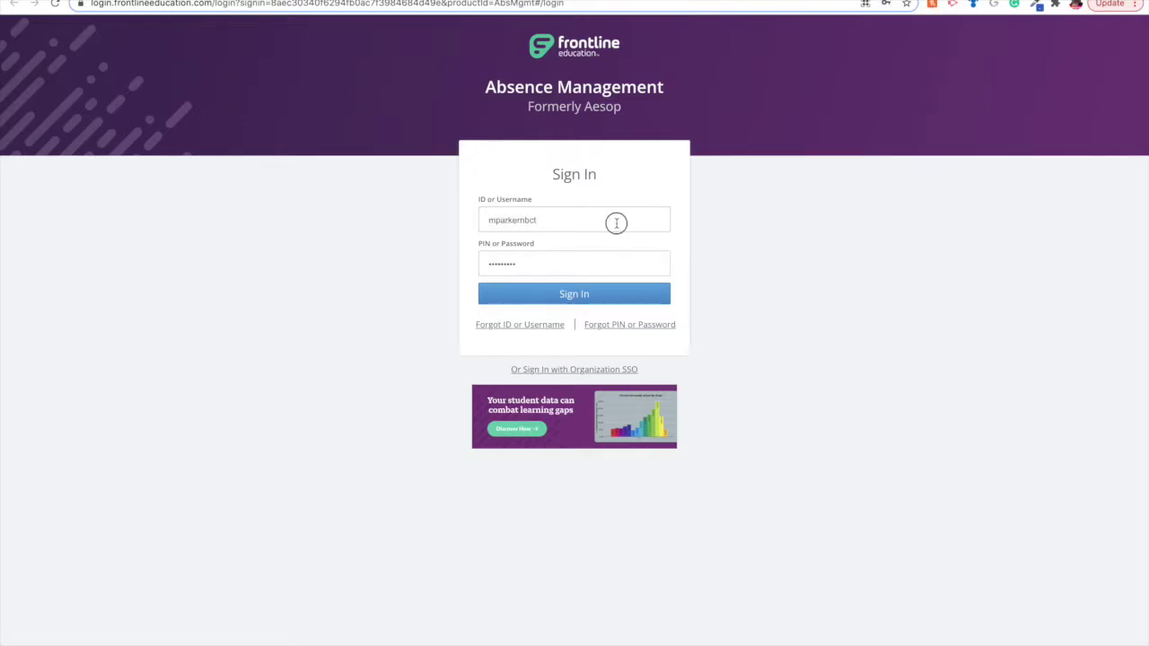
left_click(632, 256)
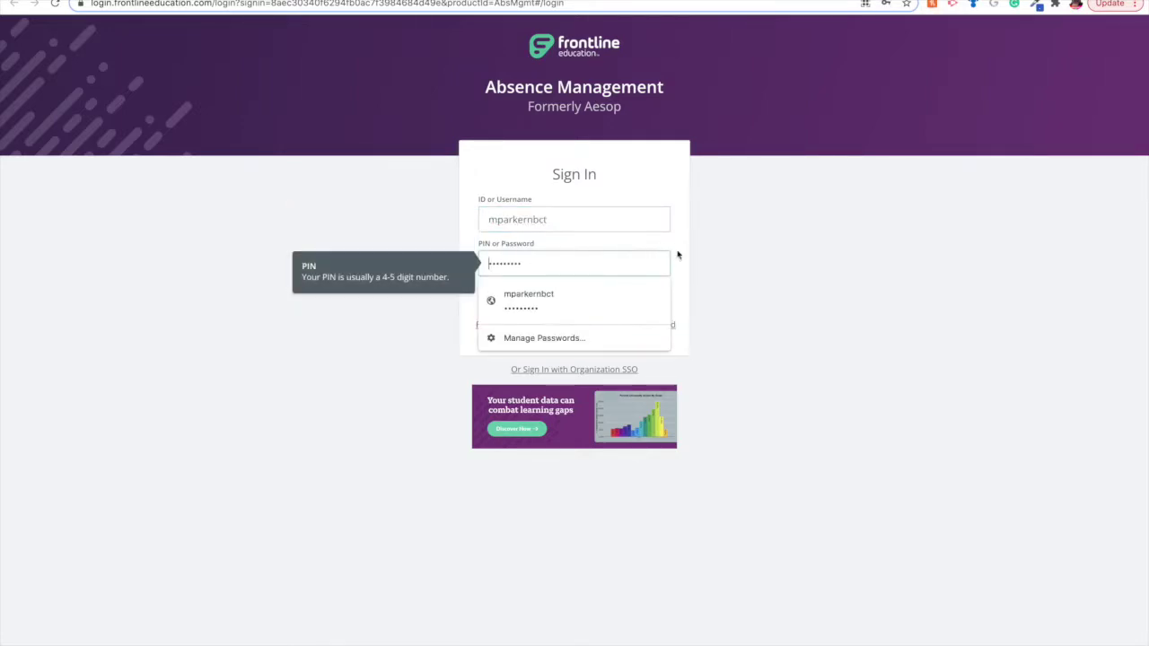
left_click(684, 254)
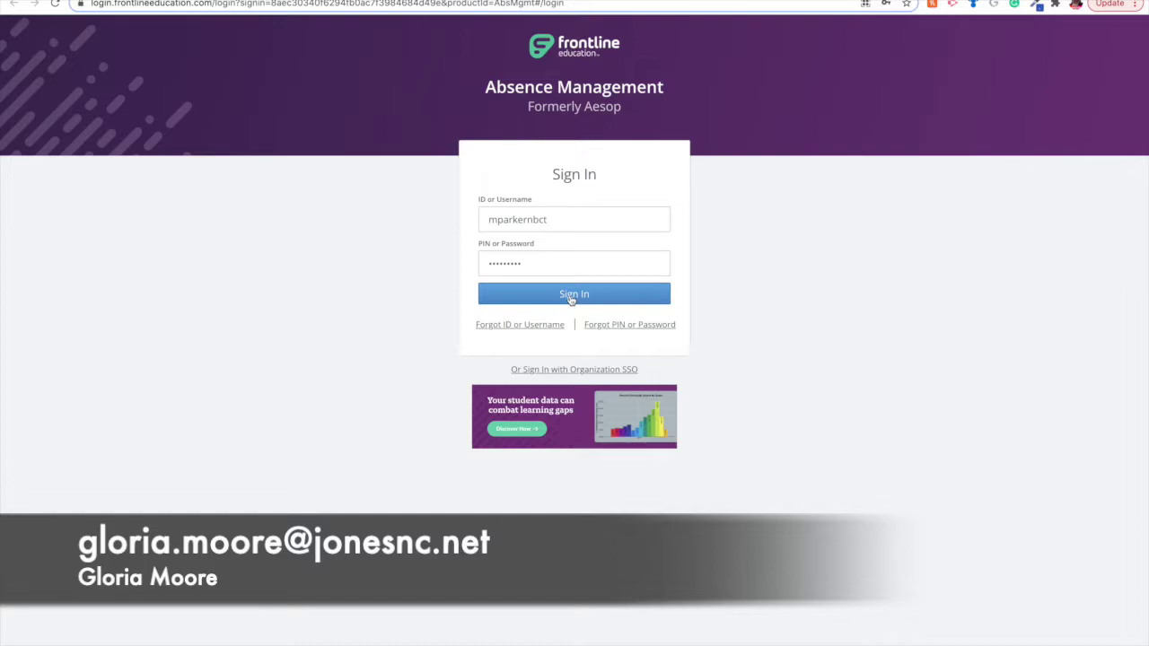
left_click(571, 296)
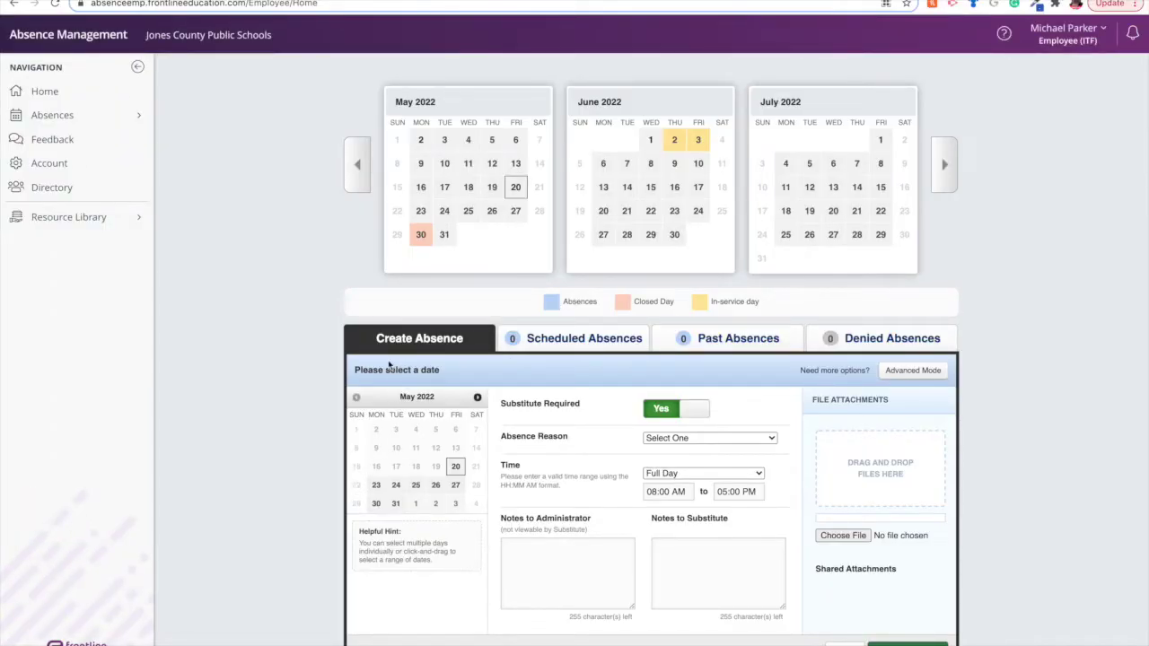
Start a May 23 absence with Substitute Required left on Yes and Sick Leave as the reason
left_click(420, 349)
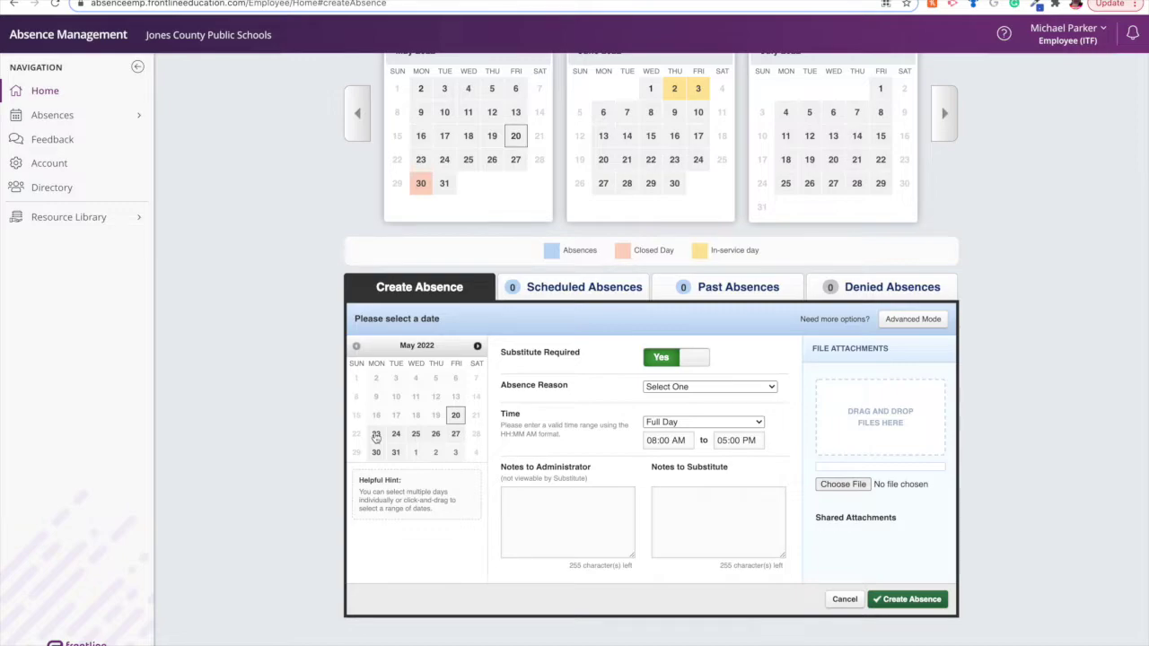
left_click(376, 436)
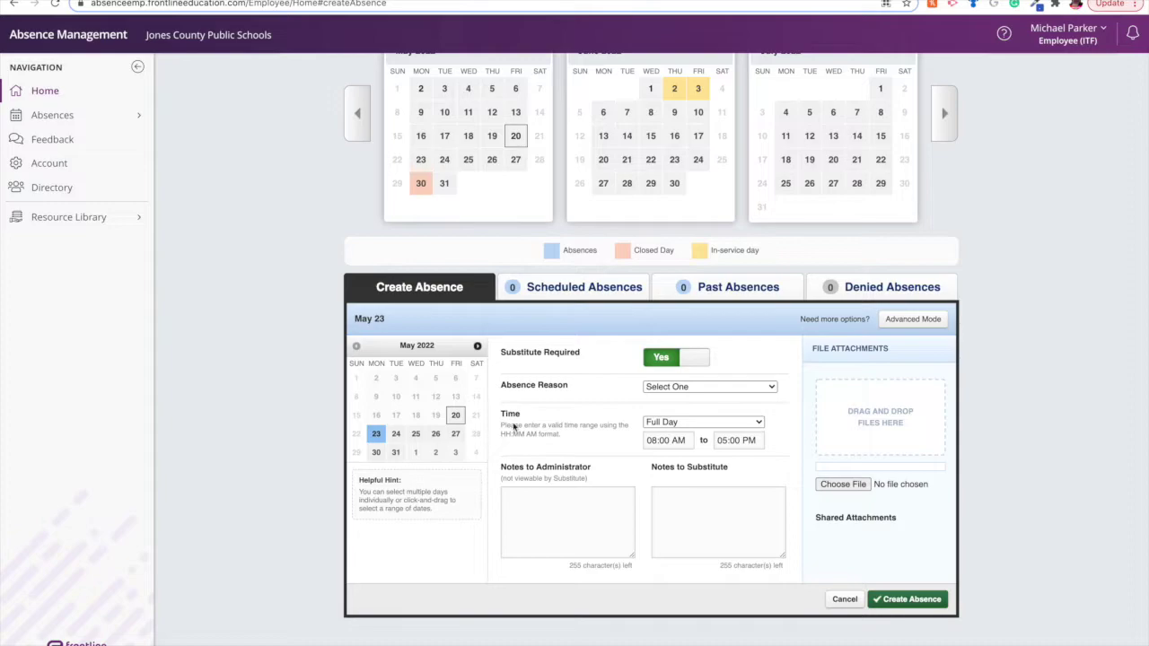
left_click(680, 367)
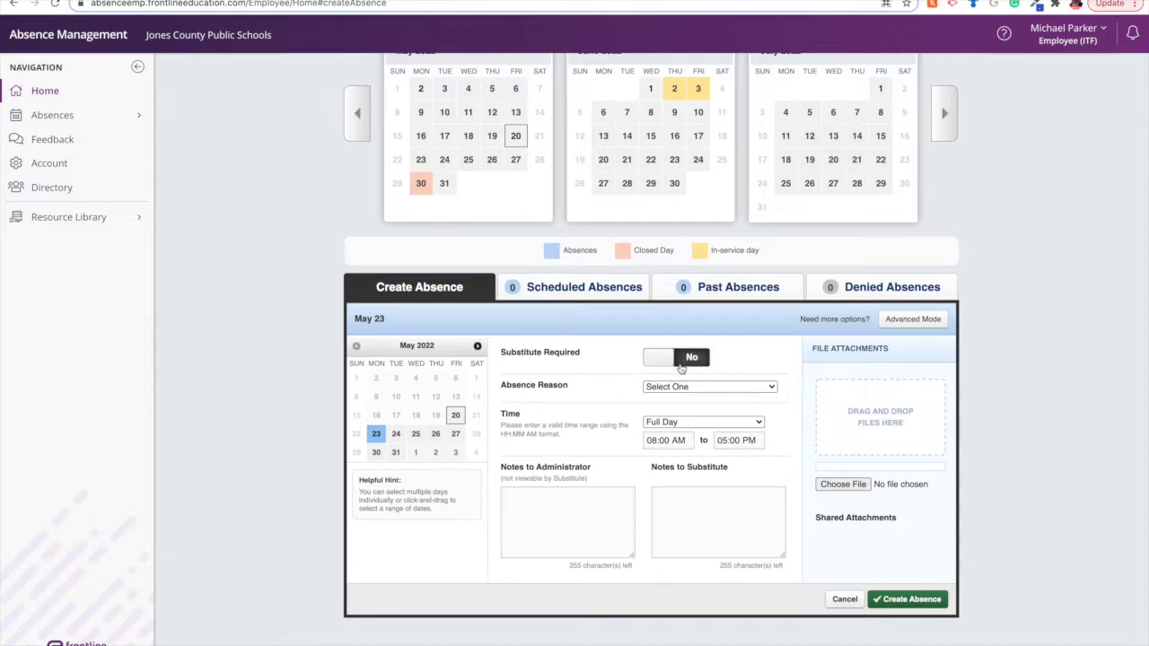
left_click(680, 368)
left_click(680, 368)
left_click(680, 368)
left_click(724, 388)
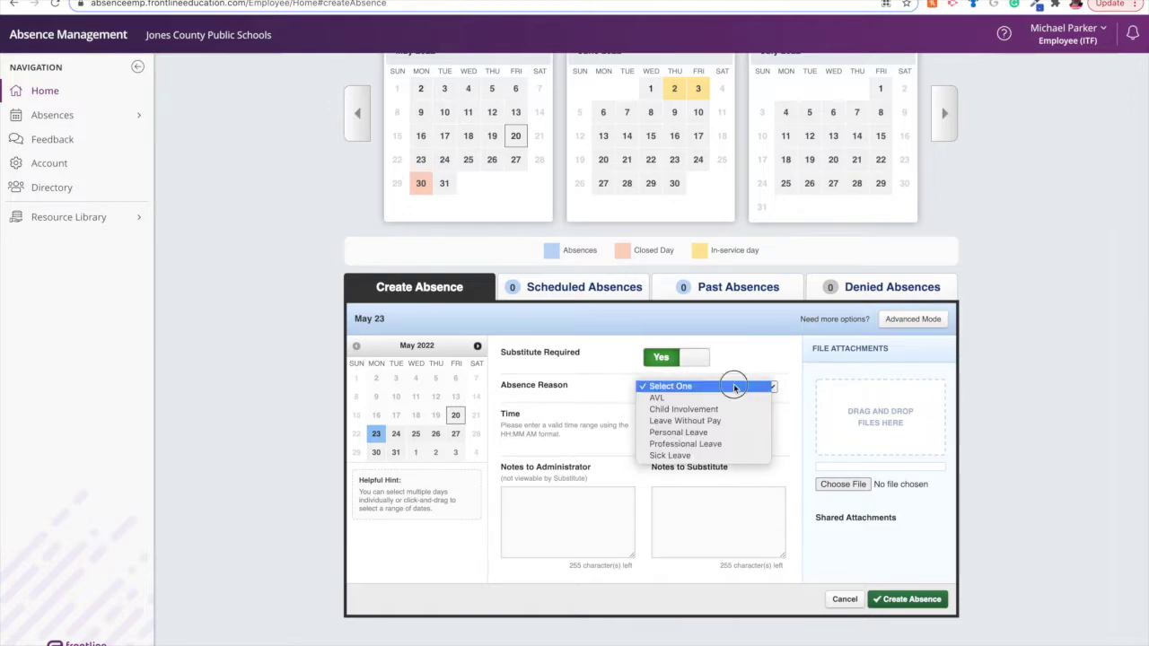
left_click(752, 458)
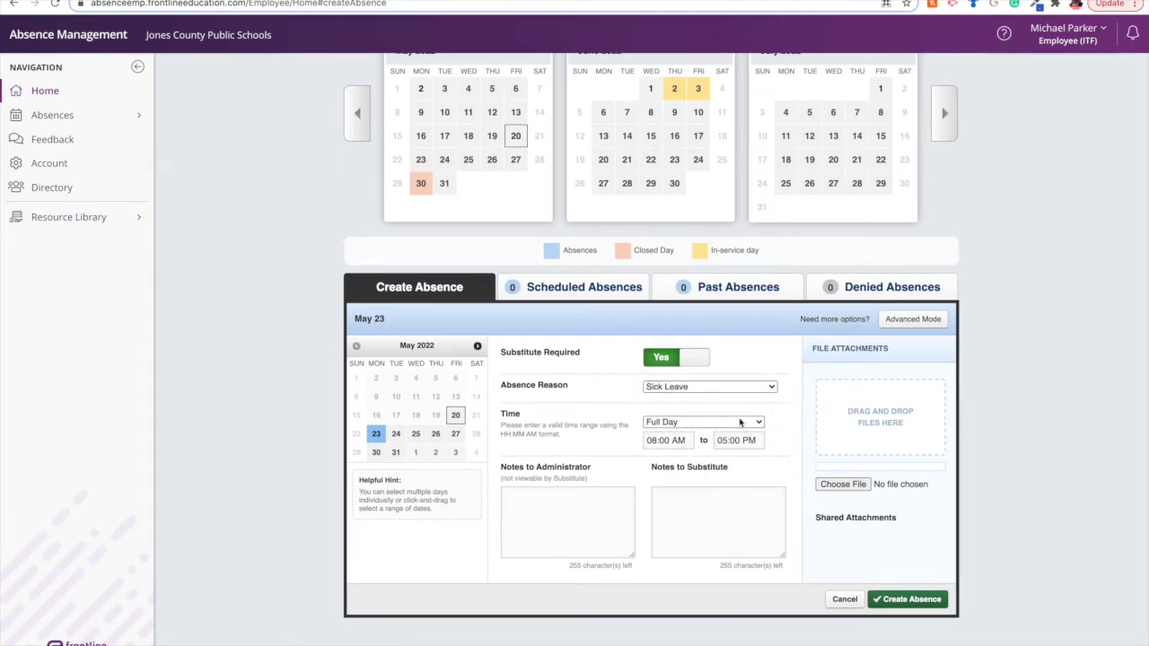
Begin changing the start and end times by editing their hour and minute digits
left_click(654, 439)
key("BackSpace")
type("7")
left_click(661, 440)
key("BackSpace")
type("3")
left_click(725, 440)
type("3")
left_click(732, 441)
key("BackSpace")
type("3")
Switch the time preset to Half Day Morning and adjust the end time to AM
left_click(675, 422)
left_click(681, 399)
left_click(656, 440)
left_click(723, 440)
key("BackSpace")
type("1")
left_click(749, 440)
type("A")
Choose Half Day Afternoon, set a custom 11:30 AM start, and begin the doctor's appointment note
left_click(738, 421)
left_click(736, 408)
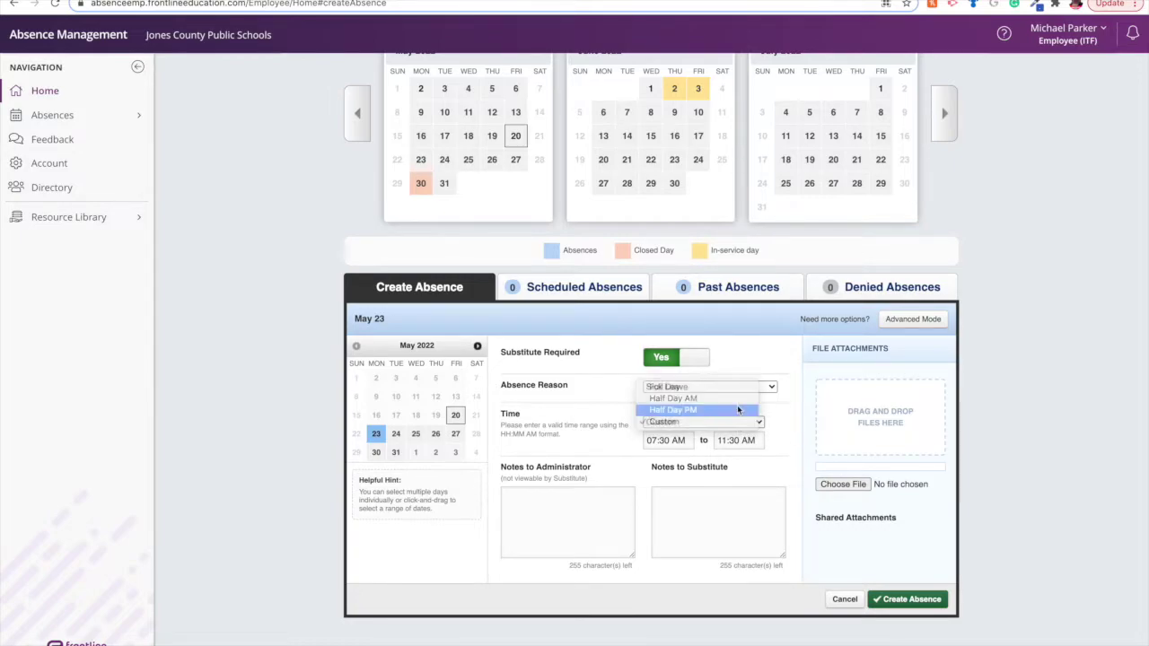
double_click(656, 440)
type("11")
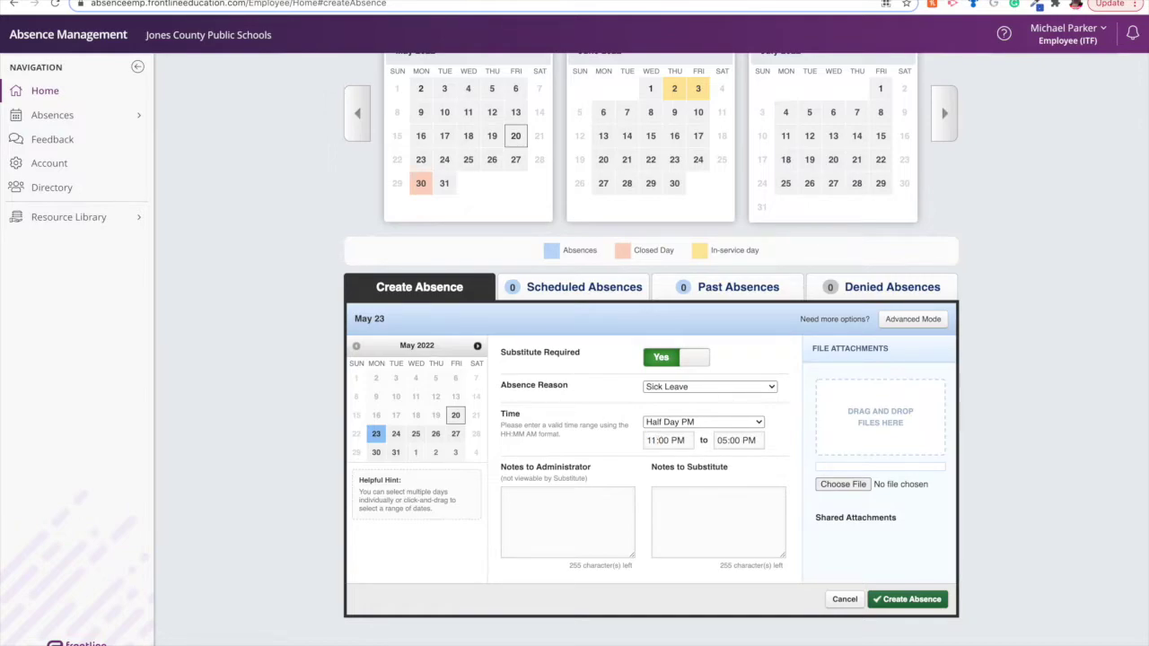
left_click(665, 440)
type("30 a")
left_click(723, 440)
type("3")
type("ve")
type(" a doctor's appt and a dentist appt")
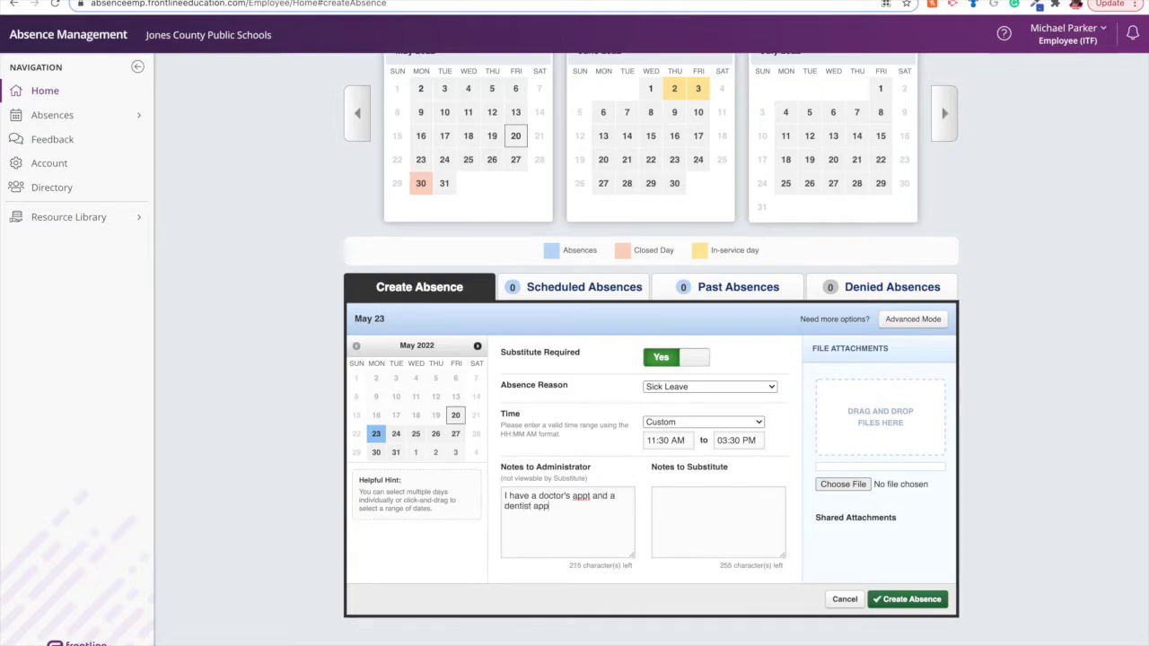
Ask the substitute in the notes to keep two named students from sitting together in First Period
left_click(736, 510)
type("Do not let m")
key("BackSpace")
type("Michael and Pam sit by each other in ")
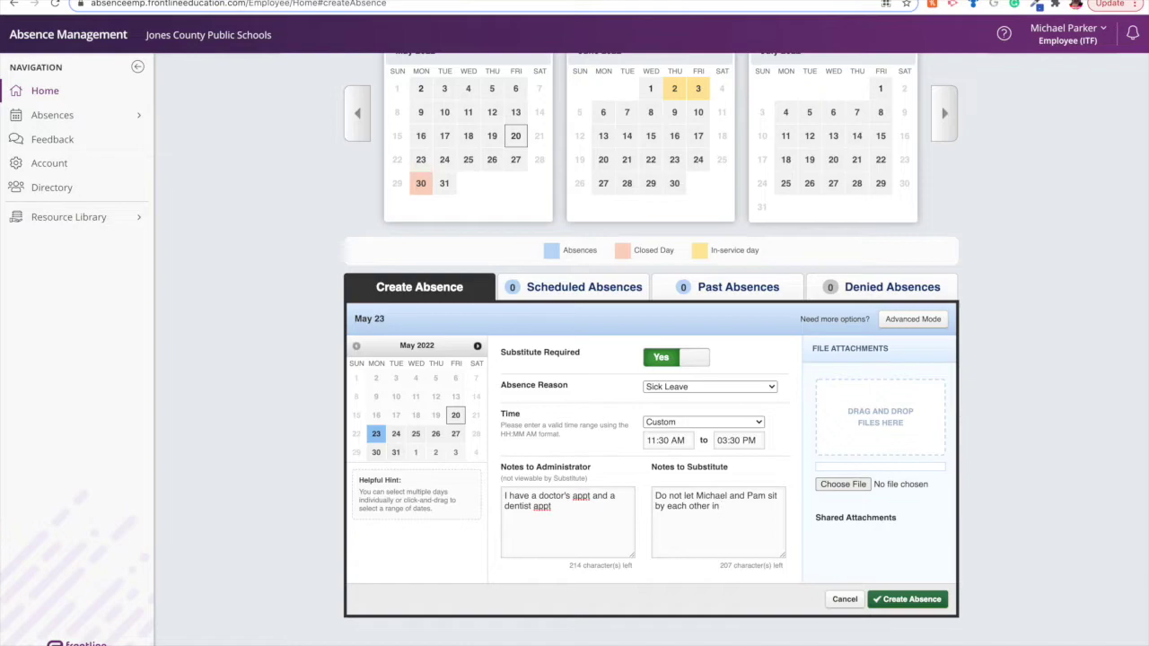
type("First Period.")
left_click(848, 487)
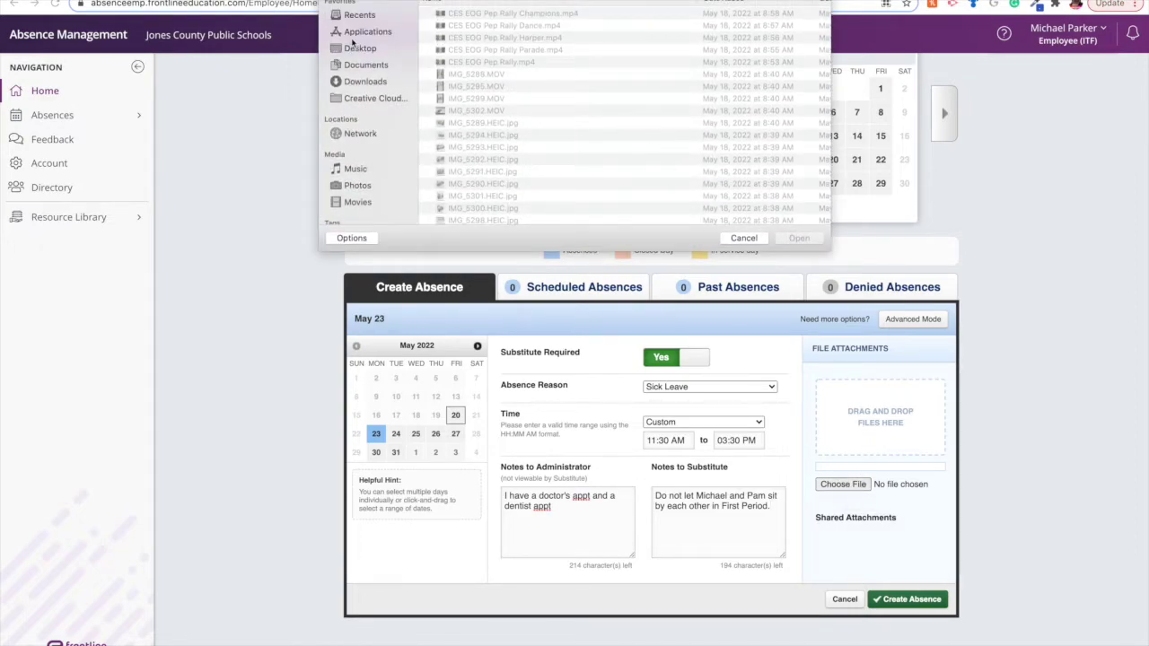
Select SUB PLANS.pdf from the Desktop's !Sub Plans folder, preview it, and attach it
left_click(360, 50)
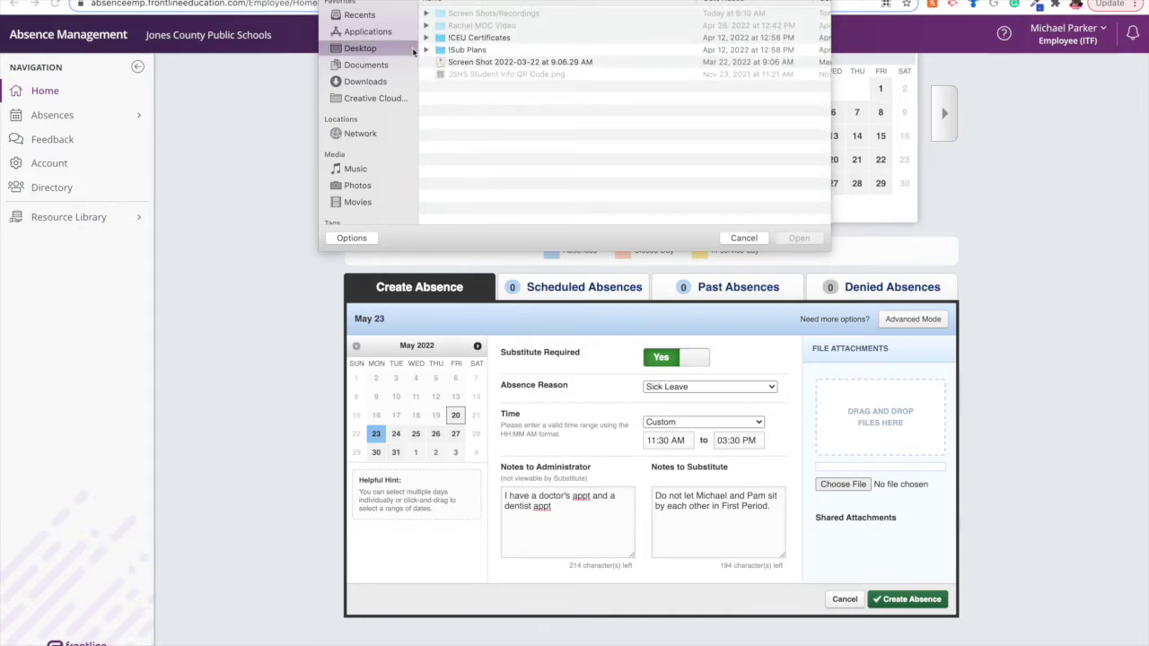
left_click(454, 51)
left_click(426, 51)
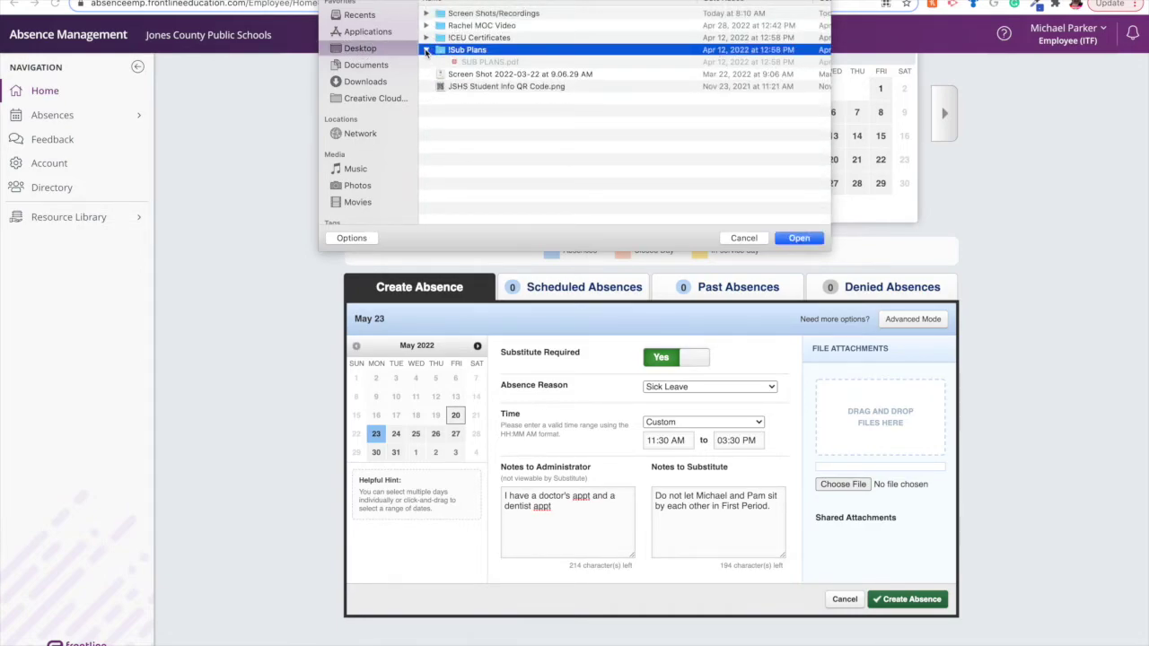
left_click(475, 63)
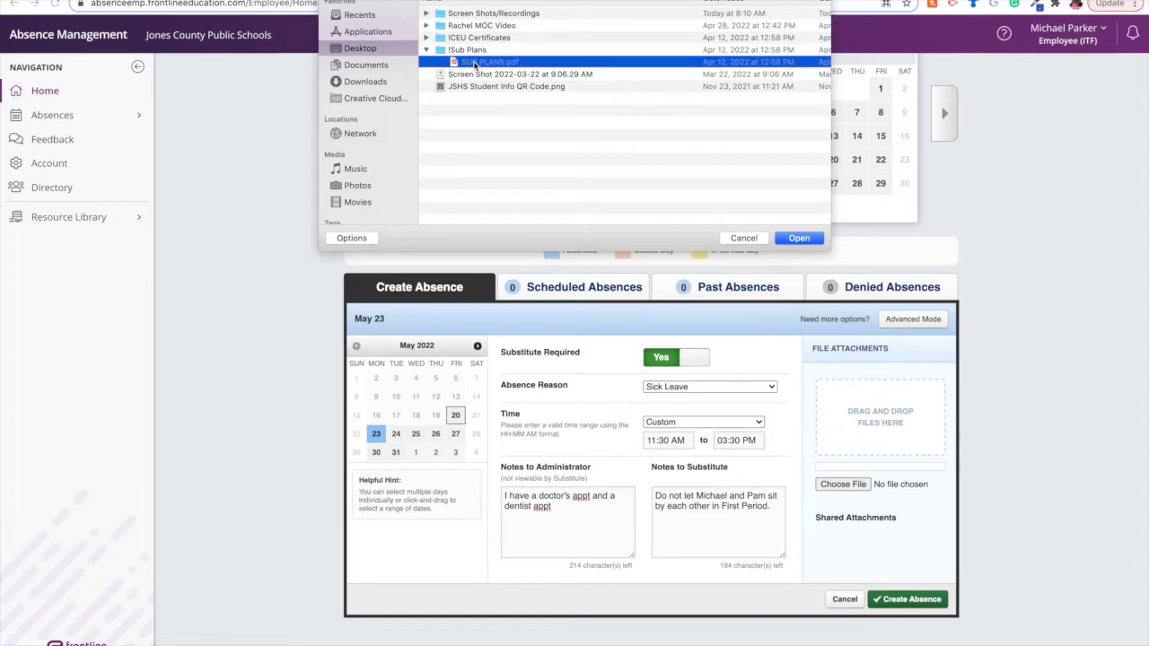
key("space")
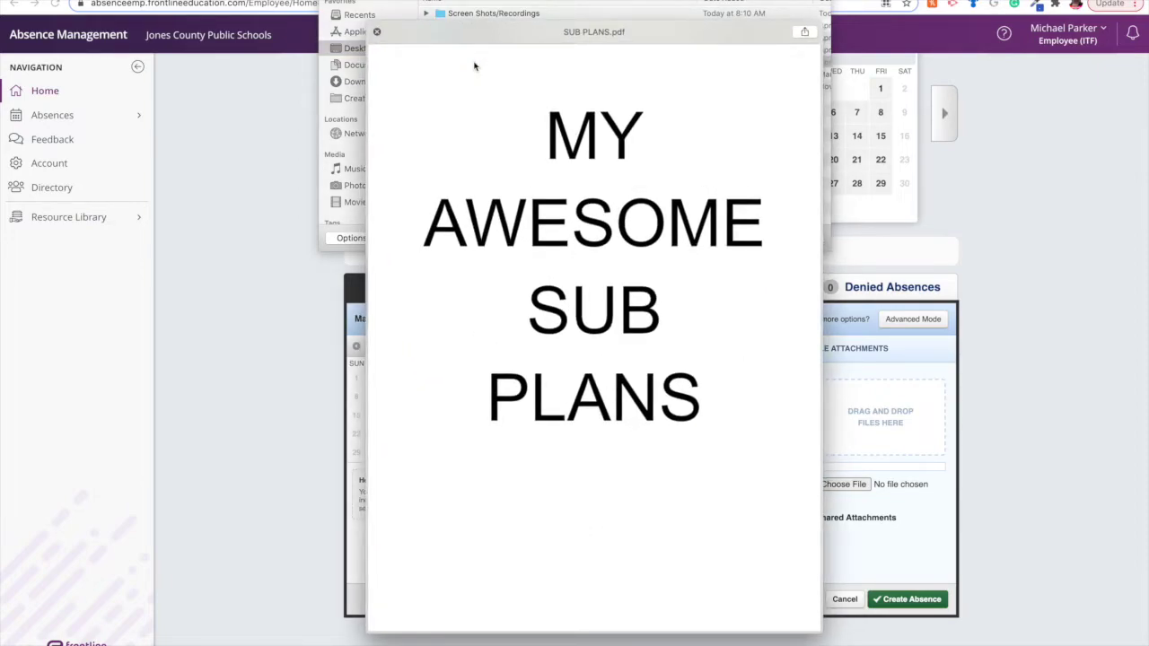
key("space")
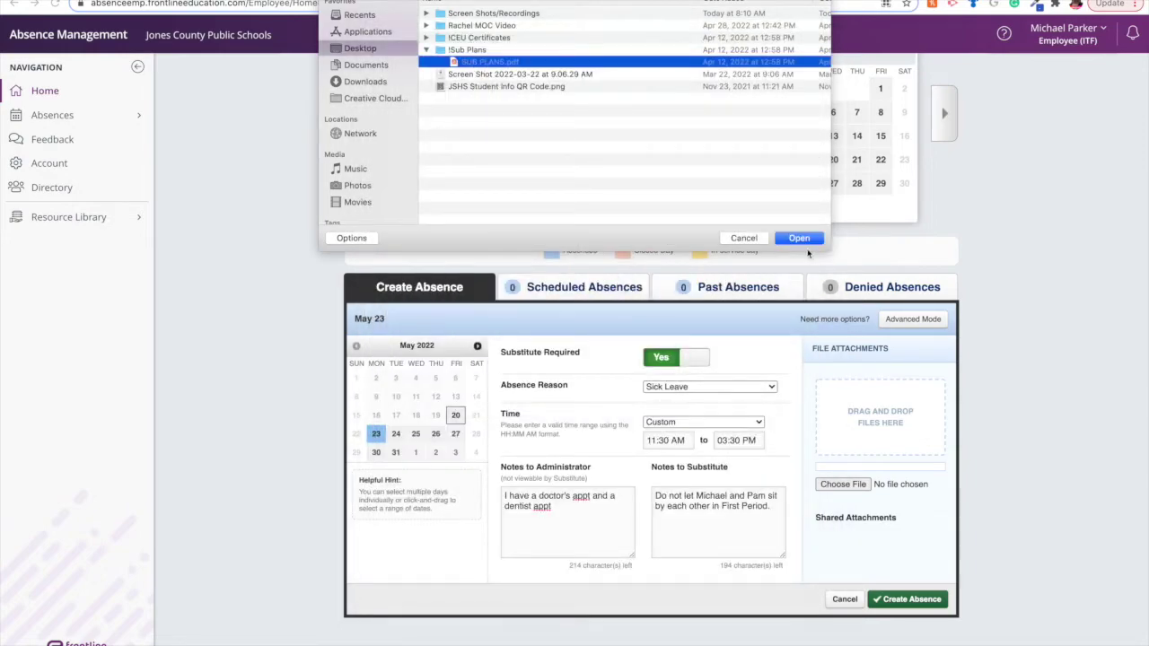
left_click(799, 239)
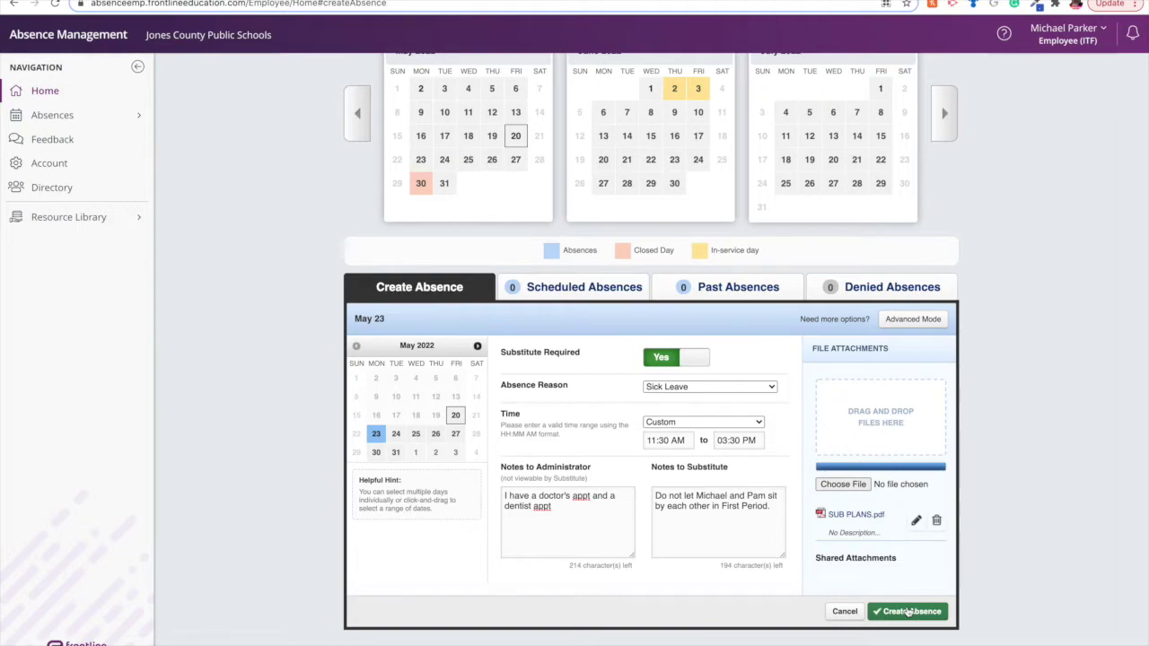
Create the absence and acknowledge the Confirmation dialog with Ok
left_click(907, 611)
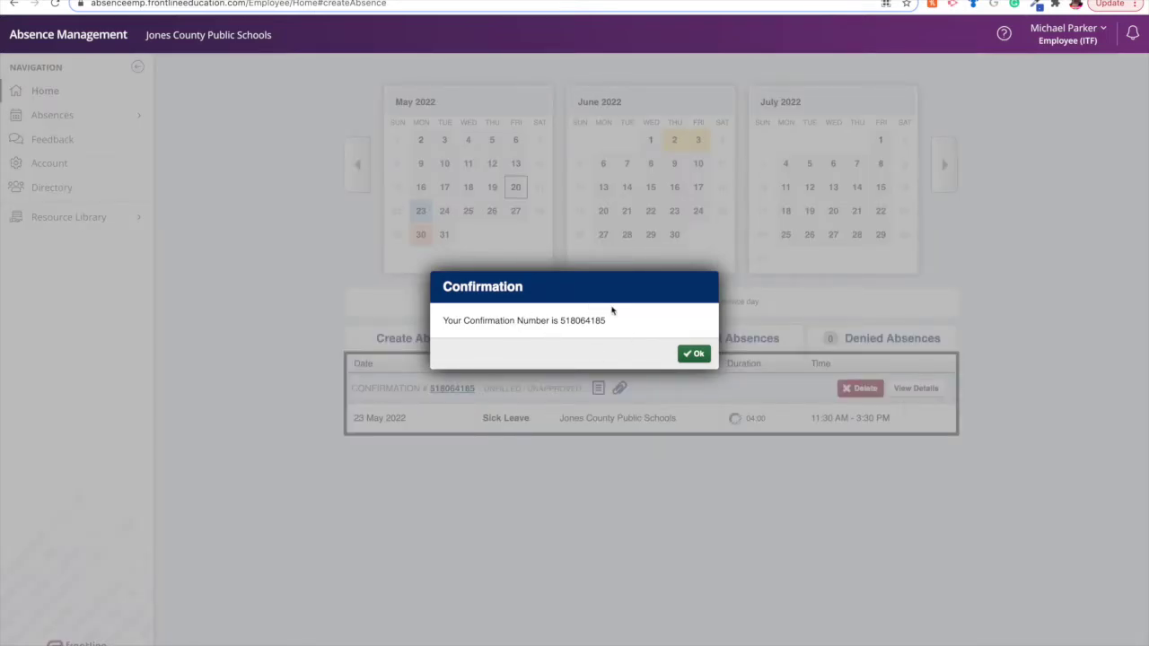
left_click(698, 357)
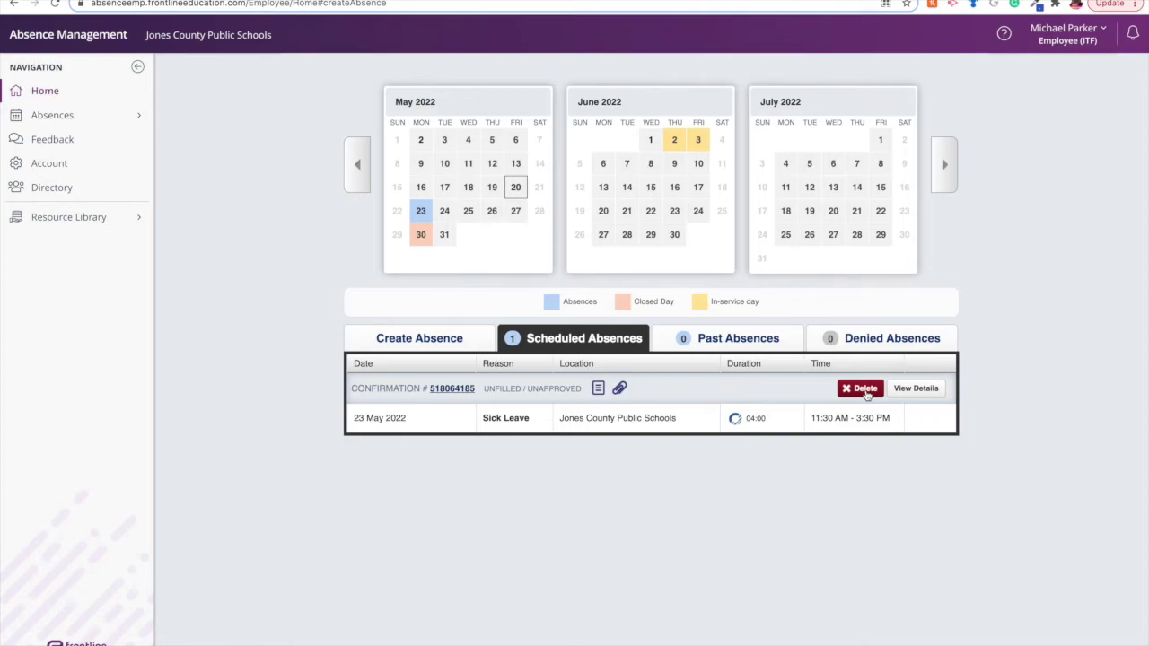
Open View Details for the scheduled May 23 absence
left_click(919, 393)
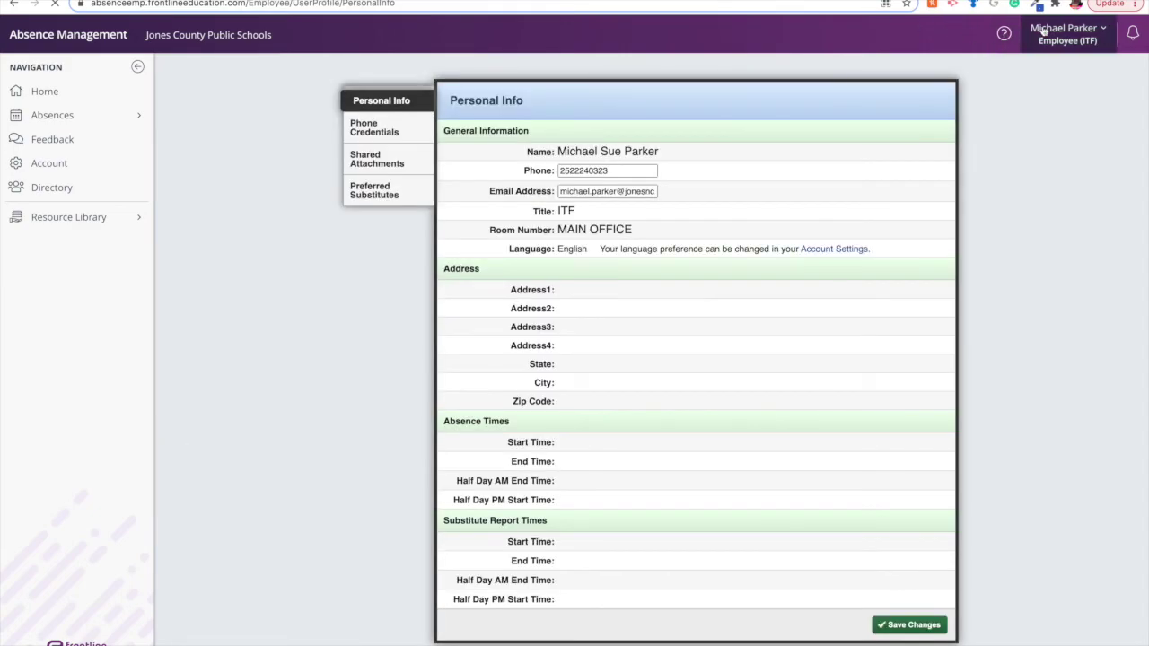
Sign out through the user-name menu in the top-right corner
left_click(1071, 33)
left_click(1014, 126)
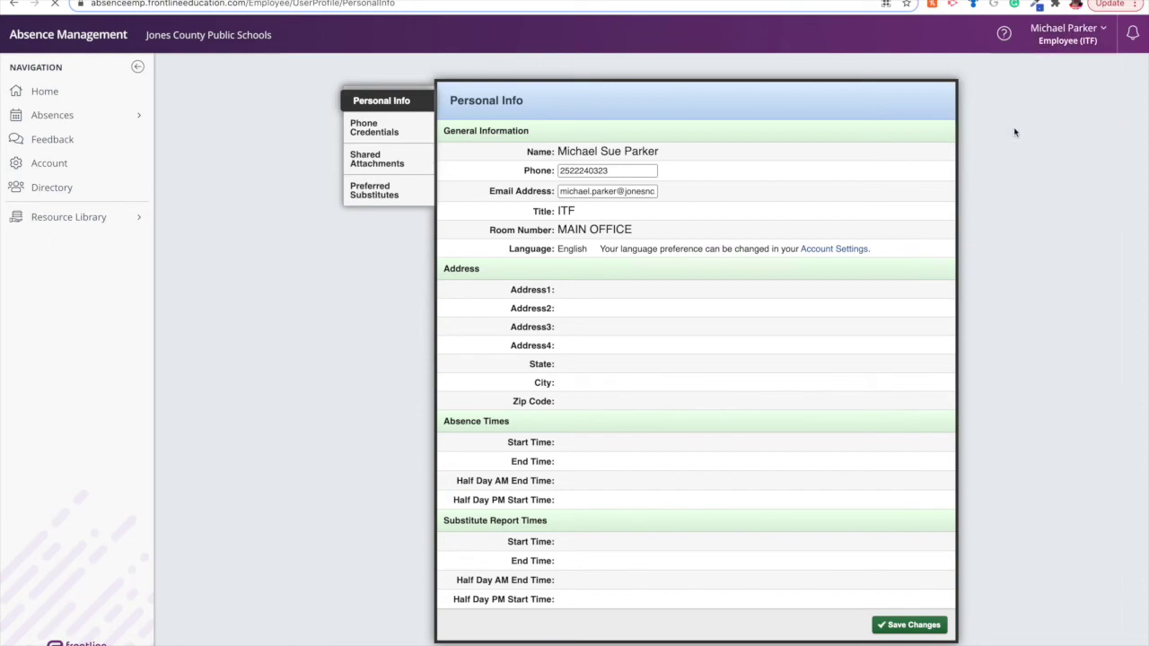